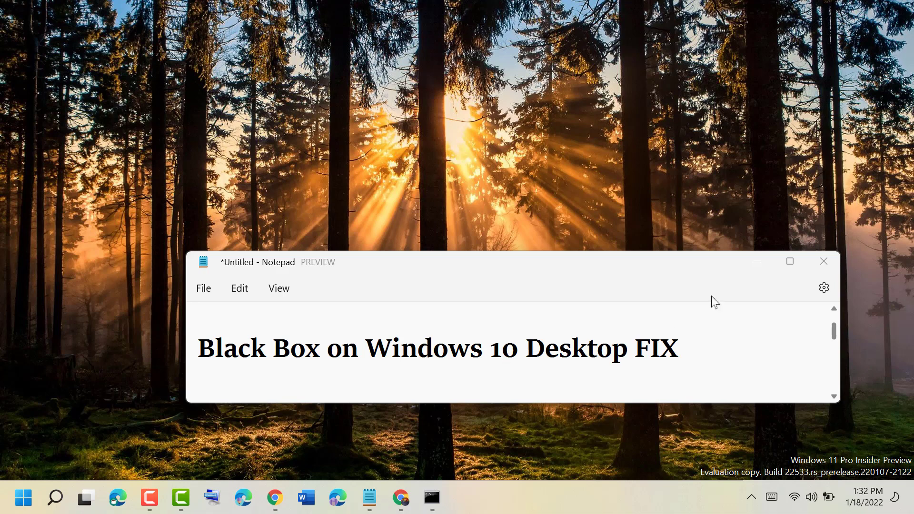
- Minimize the Notepad notes and launch Device Manager from a Windows Search for 'device'
{"action": "left_click", "coordinate": [757, 262]}
{"action": "left_click", "coordinate": [55, 498]}
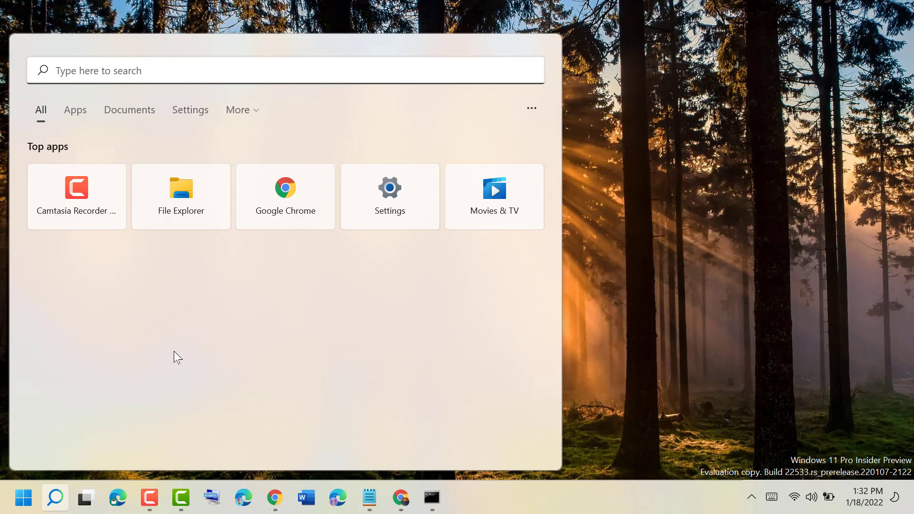
{"action": "type", "text": "devi"}
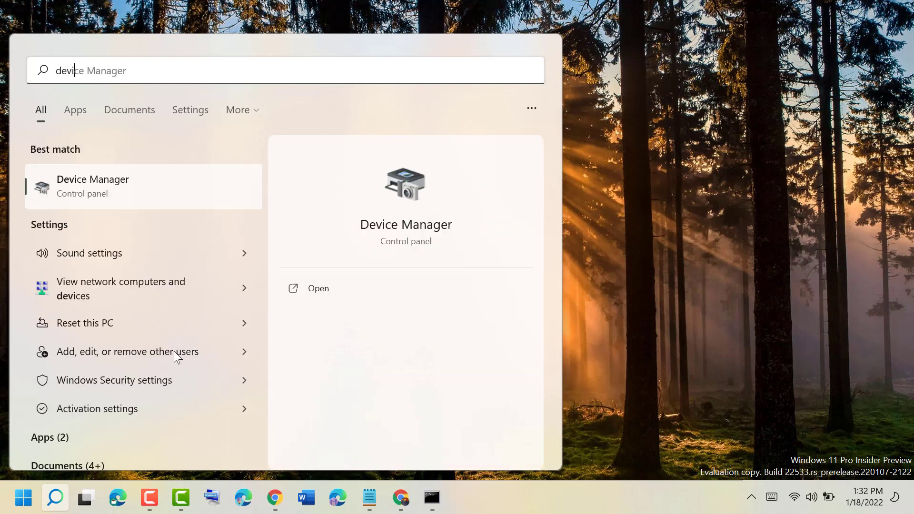
{"action": "type", "text": "ce"}
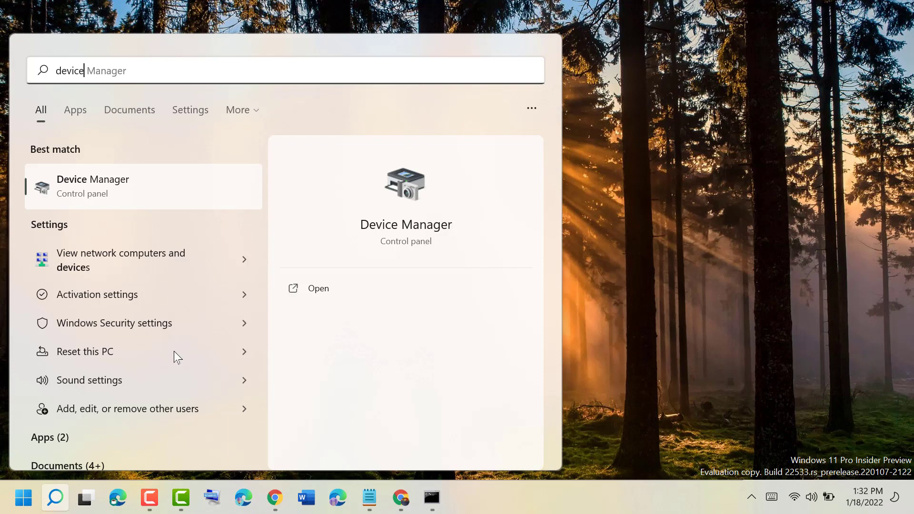
{"action": "left_click", "coordinate": [116, 185]}
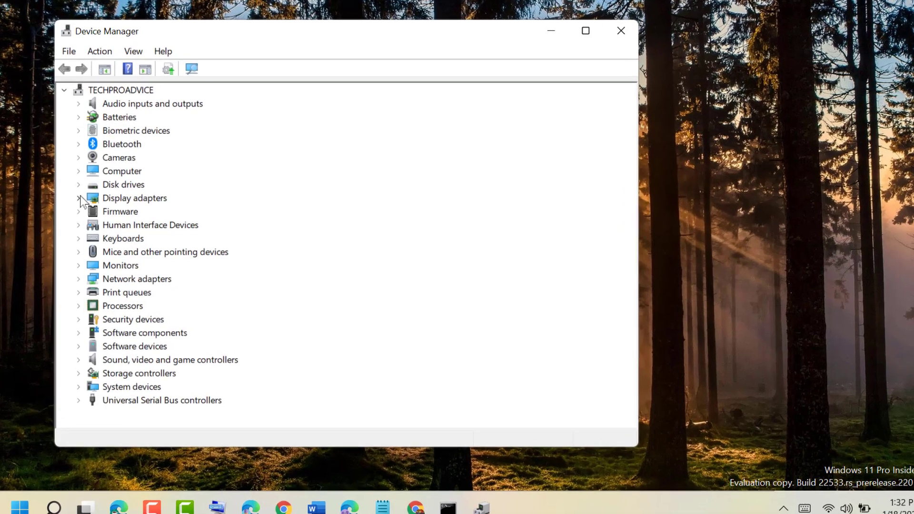
- Expand Display adapters and start Update driver for the AMD Radeon(TM) Vega 8 Graphics
{"action": "left_click", "coordinate": [78, 198]}
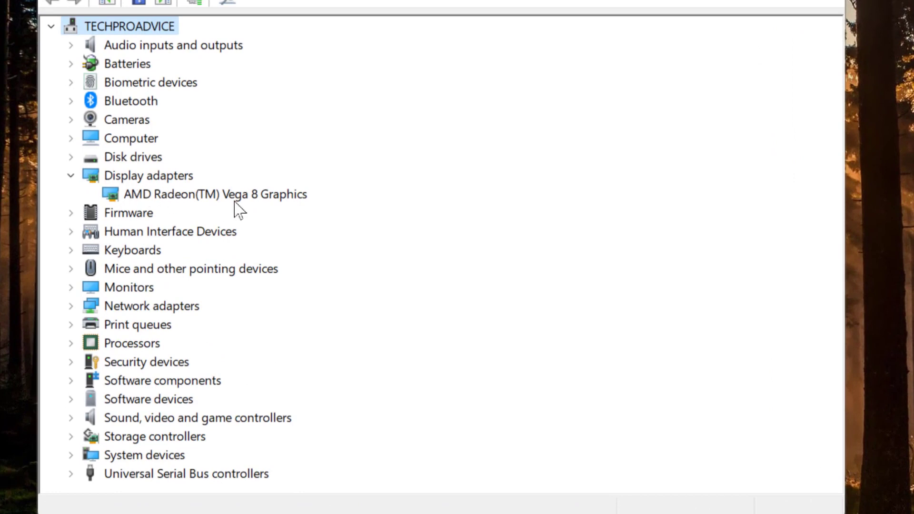
{"action": "right_click", "coordinate": [204, 201]}
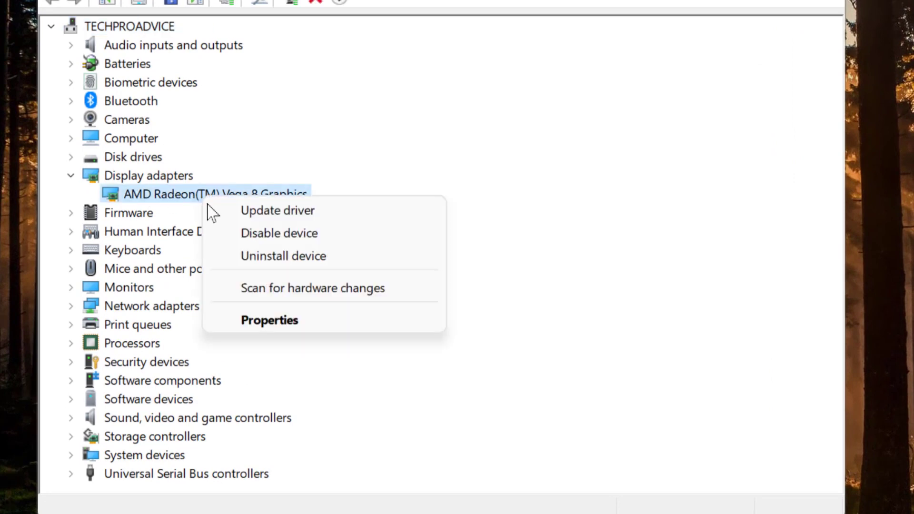
{"action": "left_click", "coordinate": [285, 213]}
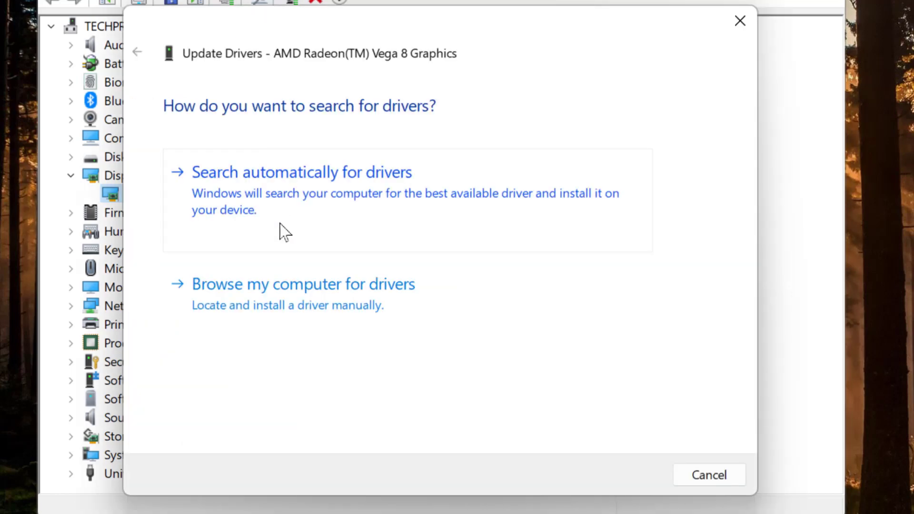
- Browse the local driver list and settle on the 27.20.1026.1 AMD driver version
{"action": "left_click", "coordinate": [261, 299]}
{"action": "left_click", "coordinate": [270, 363]}
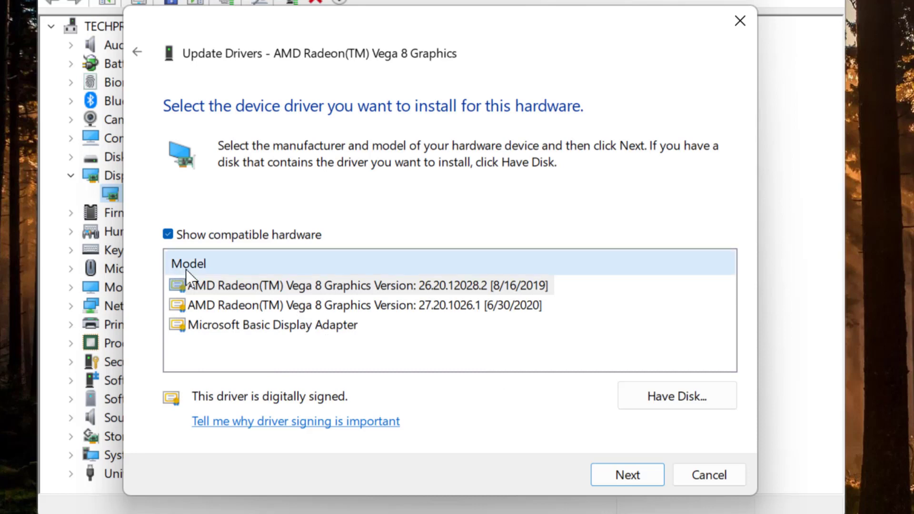
{"action": "left_click", "coordinate": [386, 285]}
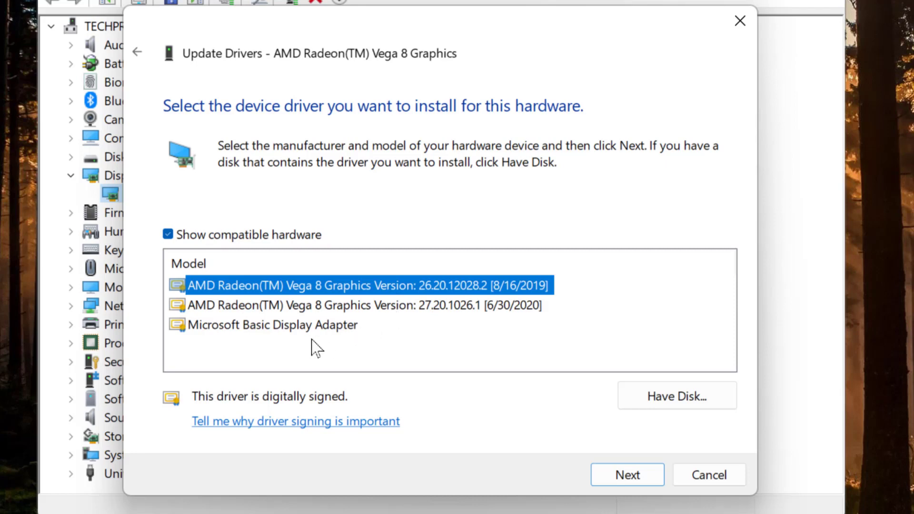
{"action": "left_click", "coordinate": [250, 327]}
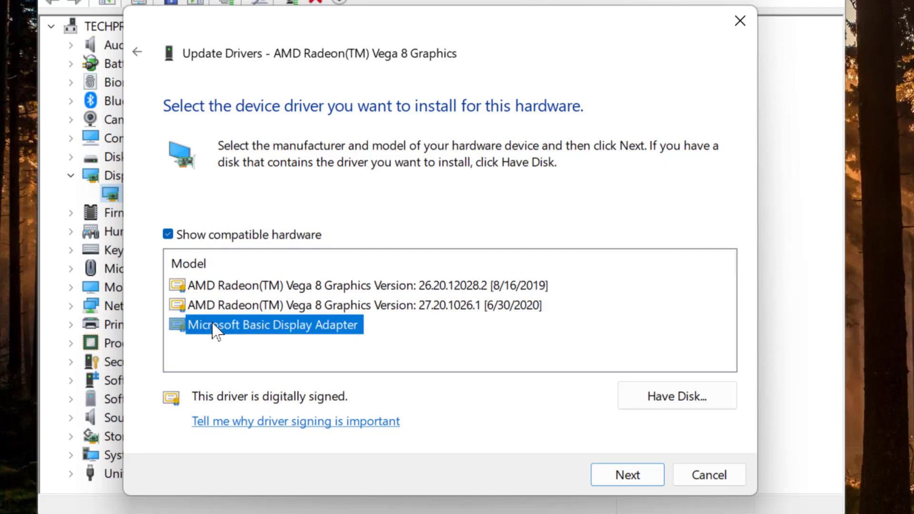
{"action": "left_click", "coordinate": [307, 307]}
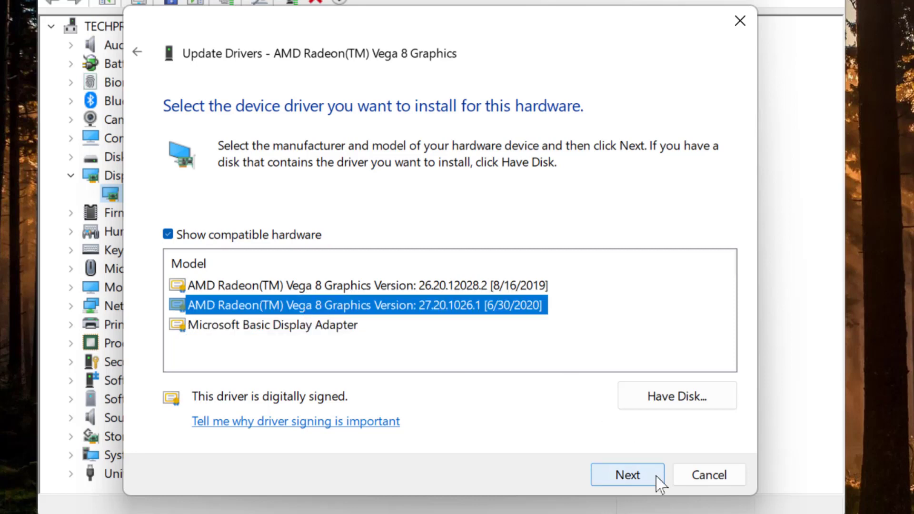
- Install the chosen 27.20.1026.1 driver and close the finished wizard
{"action": "left_click", "coordinate": [633, 476]}
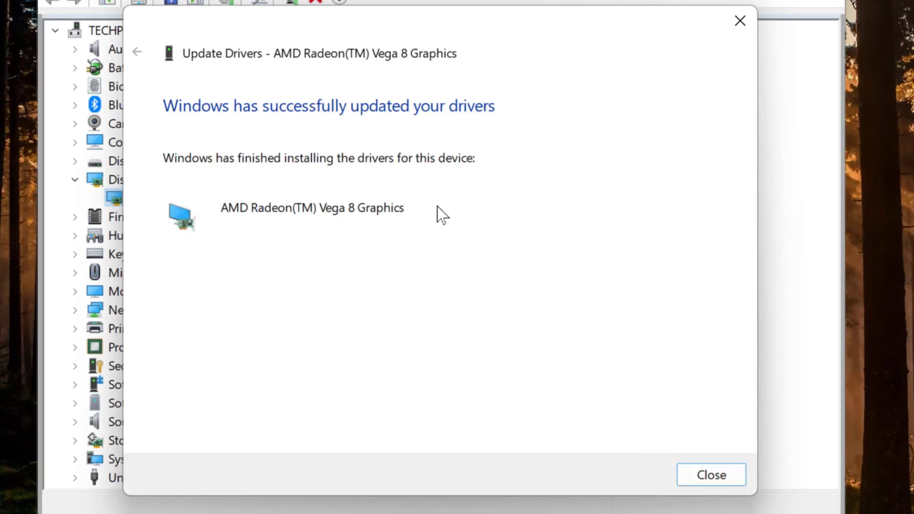
{"action": "left_click", "coordinate": [709, 475]}
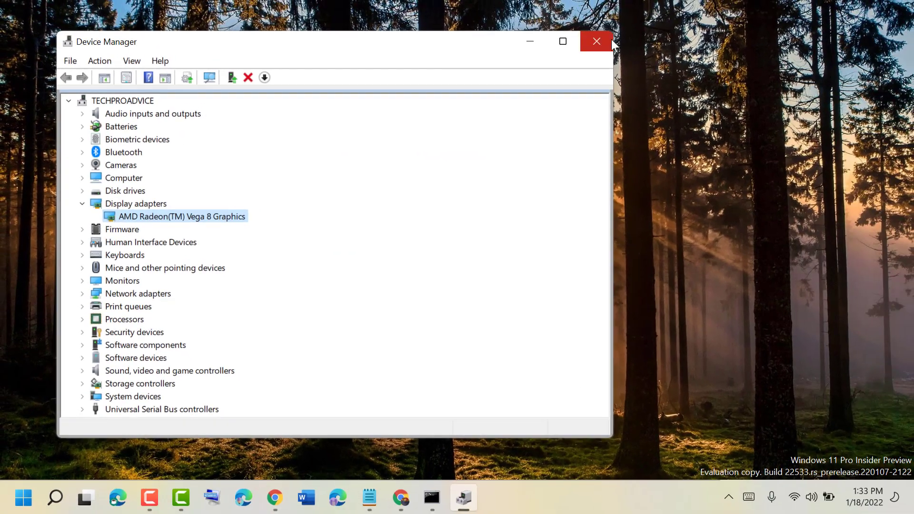
- Close Device Manager and run Command Prompt as administrator from a Search for 'cmd'
{"action": "left_click", "coordinate": [597, 41]}
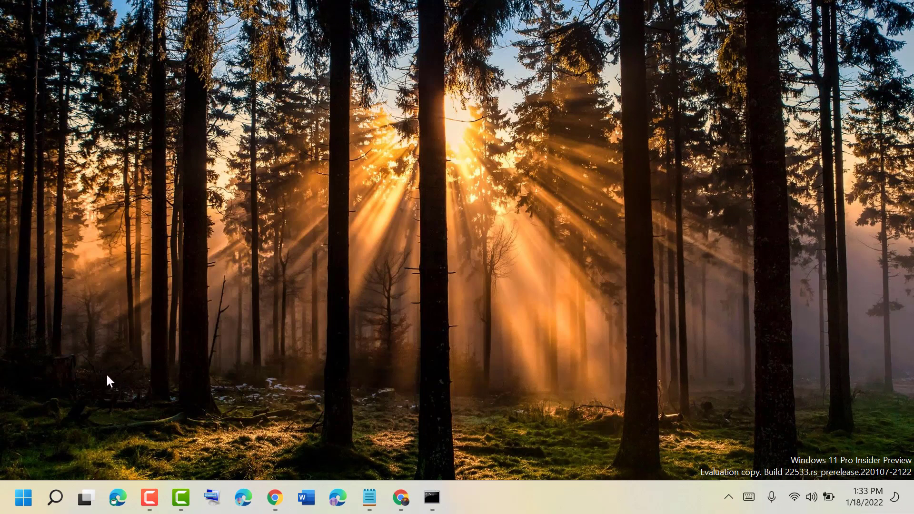
{"action": "left_click", "coordinate": [55, 498]}
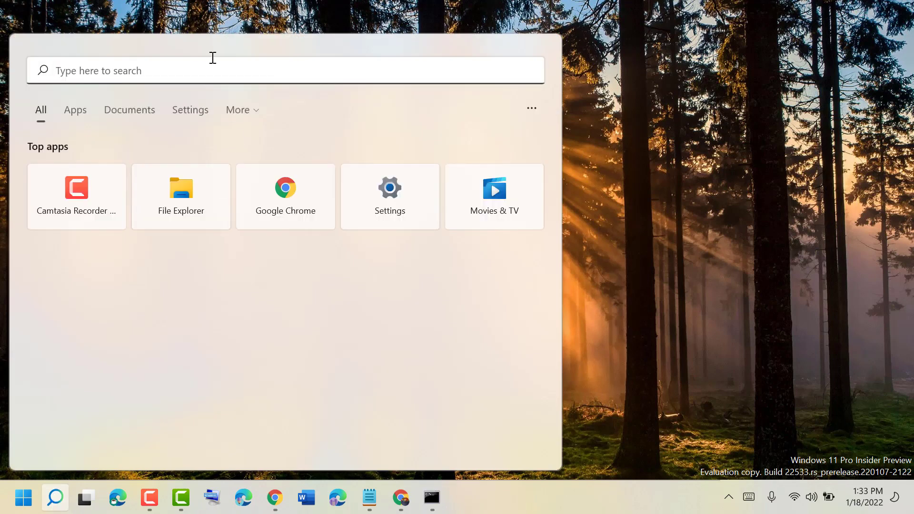
{"action": "type", "text": "cmd"}
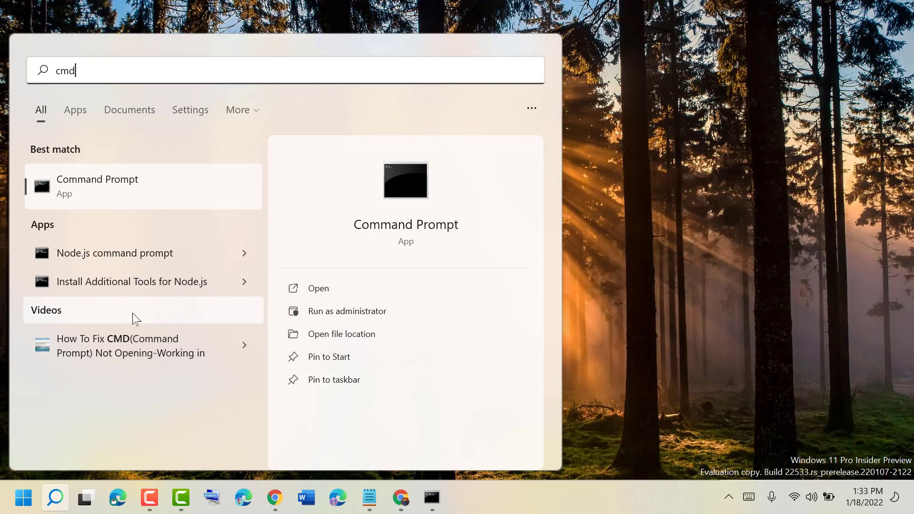
{"action": "right_click", "coordinate": [138, 184]}
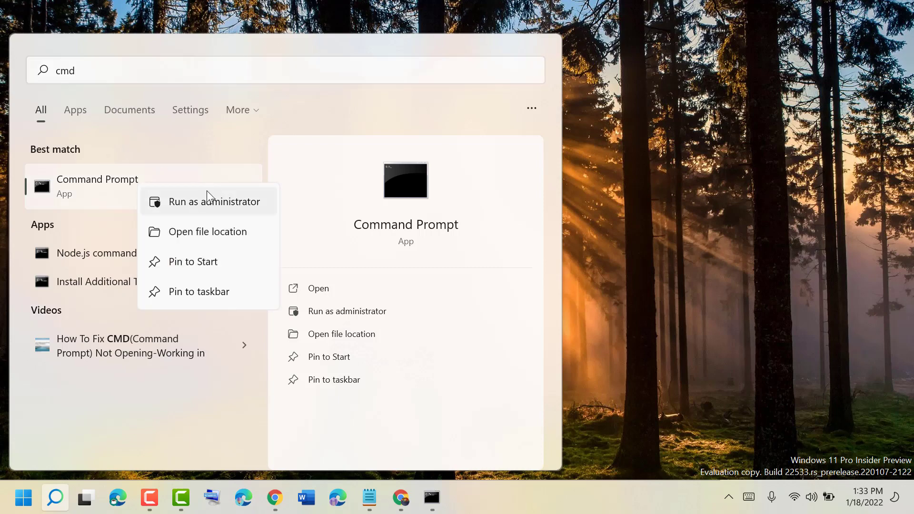
{"action": "left_click", "coordinate": [207, 202]}
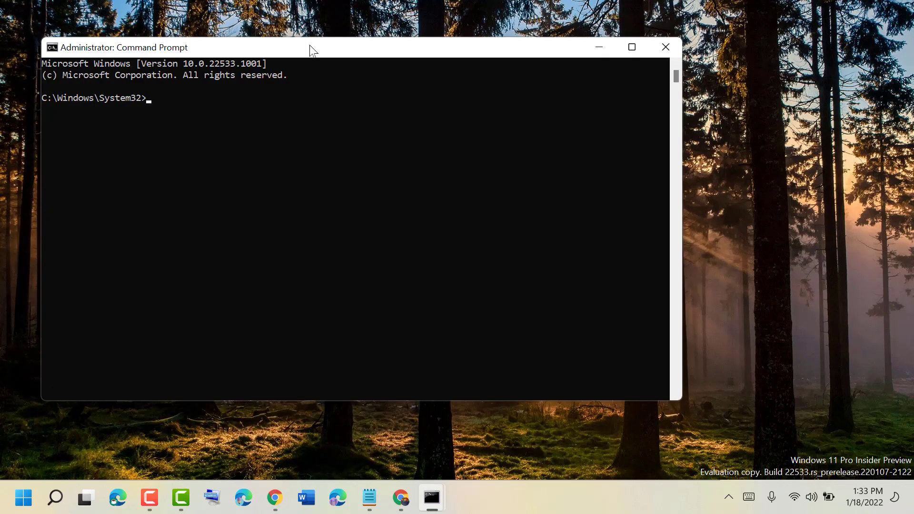
- Copy the msdt.exe -id DeviceDiagnostic line from the Notepad notes
{"action": "left_click", "coordinate": [369, 497]}
{"action": "scroll", "coordinate": [365, 350], "scroll_direction": "down", "scroll_amount": 1}
{"action": "scroll", "coordinate": [365, 351], "scroll_direction": "down", "scroll_amount": 1}
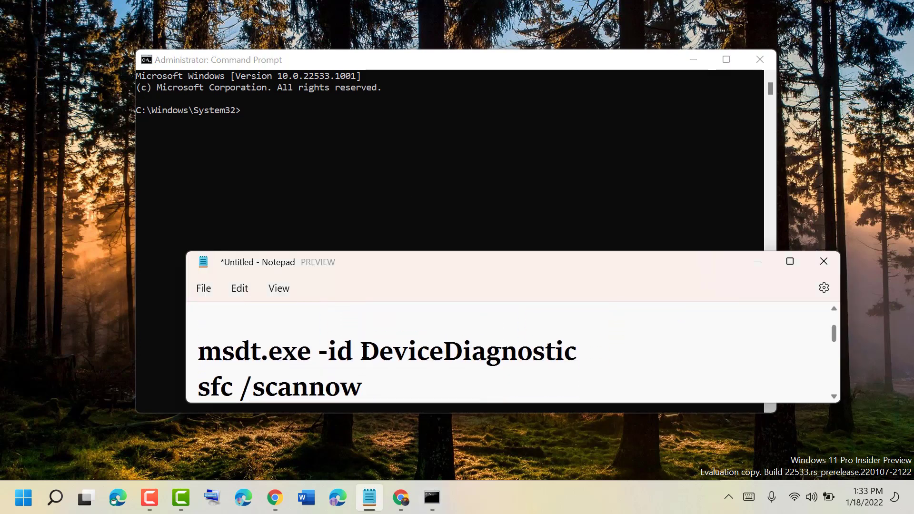
{"action": "left_click_drag", "start_coordinate": [581, 351], "coordinate": [200, 350]}
{"action": "right_click", "coordinate": [204, 346]}
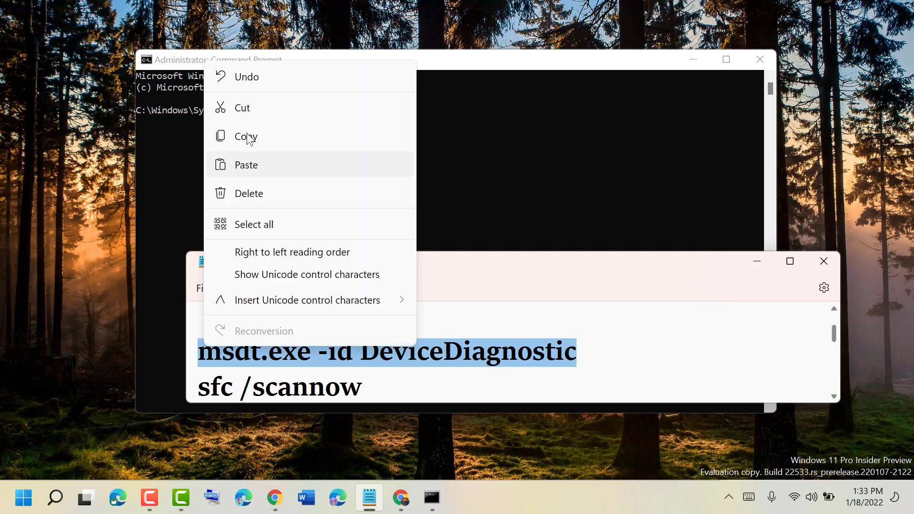
{"action": "left_click", "coordinate": [247, 137]}
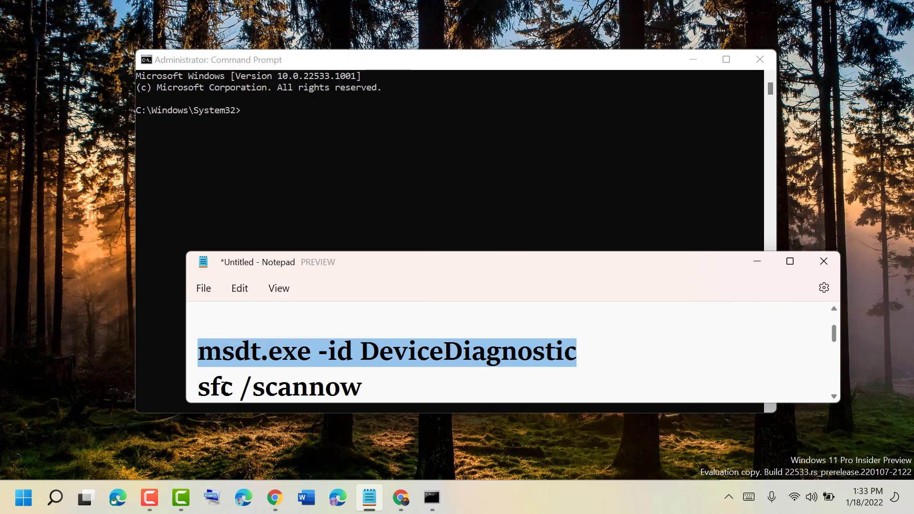
{"action": "left_click", "coordinate": [233, 367]}
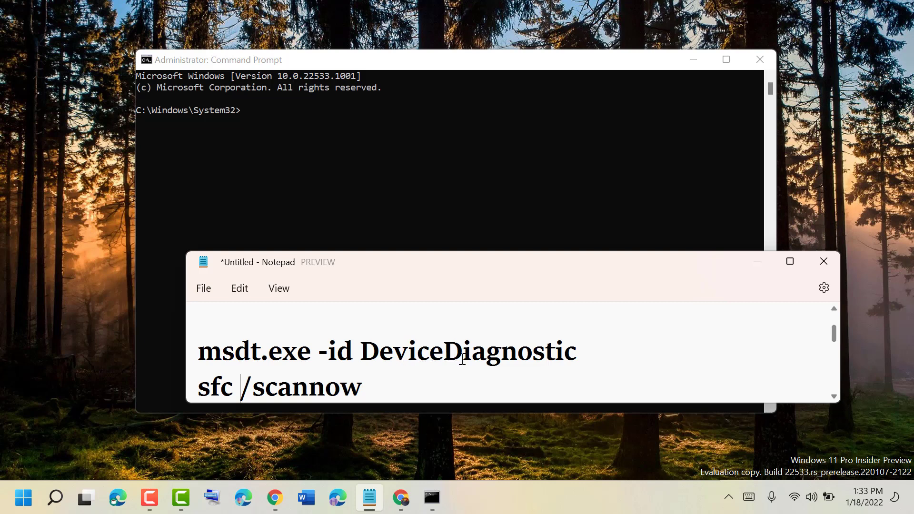
- Minimize the notes and paste the msdt command into the admin console via Edit > Paste
{"action": "left_click", "coordinate": [766, 263]}
{"action": "right_click", "coordinate": [485, 59]}
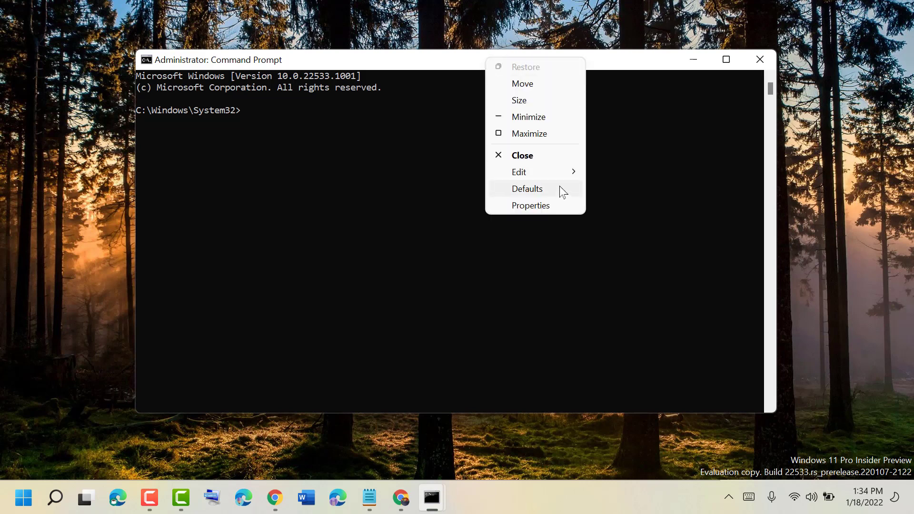
{"action": "mouse_move", "coordinate": [520, 173]}
{"action": "left_click", "coordinate": [633, 205]}
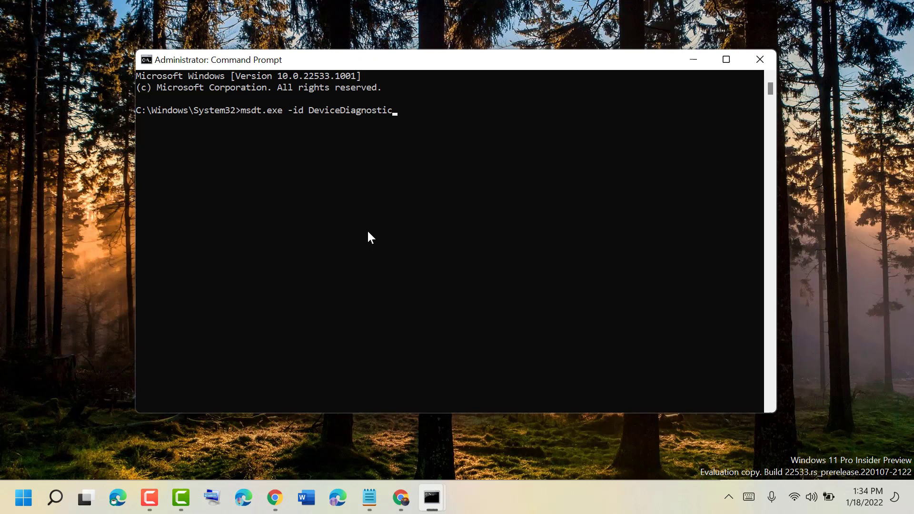
- Run the troubleshooter with automatic repairs, apply the suggested restart fix, and close it
{"action": "key", "text": "Return"}
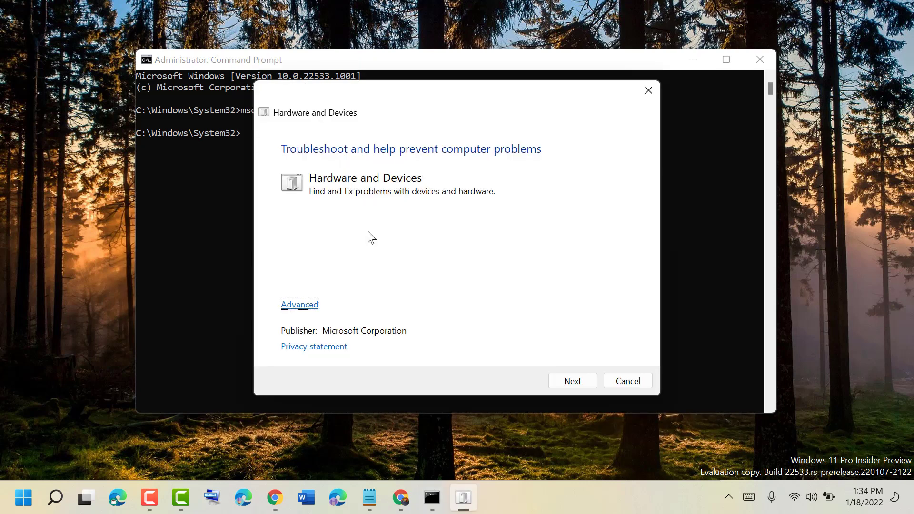
{"action": "left_click", "coordinate": [298, 305]}
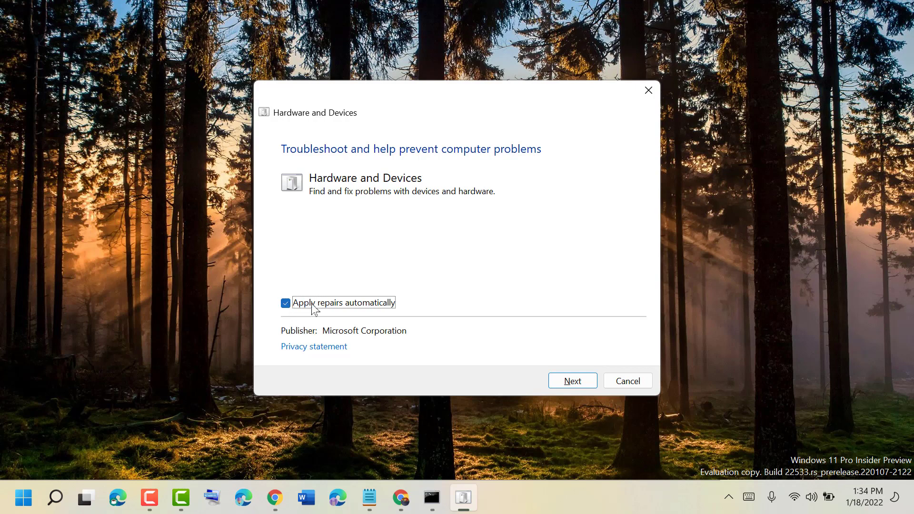
{"action": "left_click", "coordinate": [573, 381]}
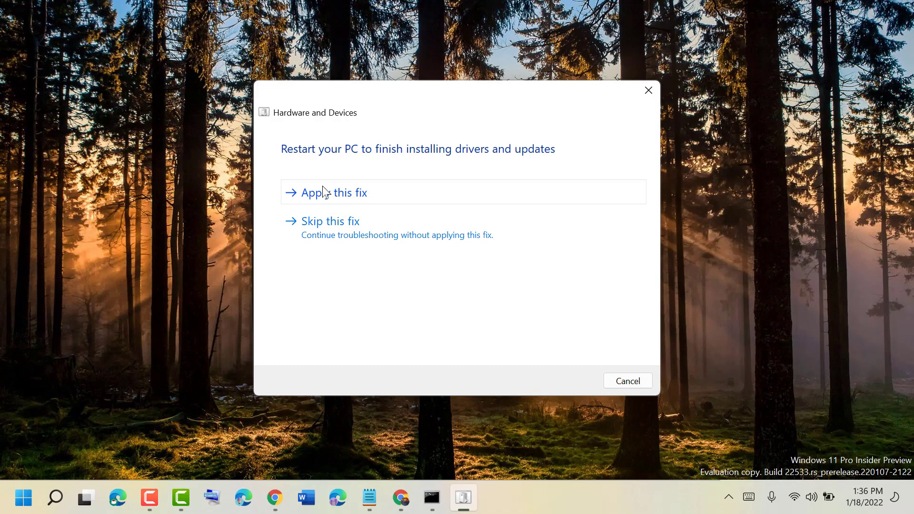
{"action": "left_click", "coordinate": [325, 198]}
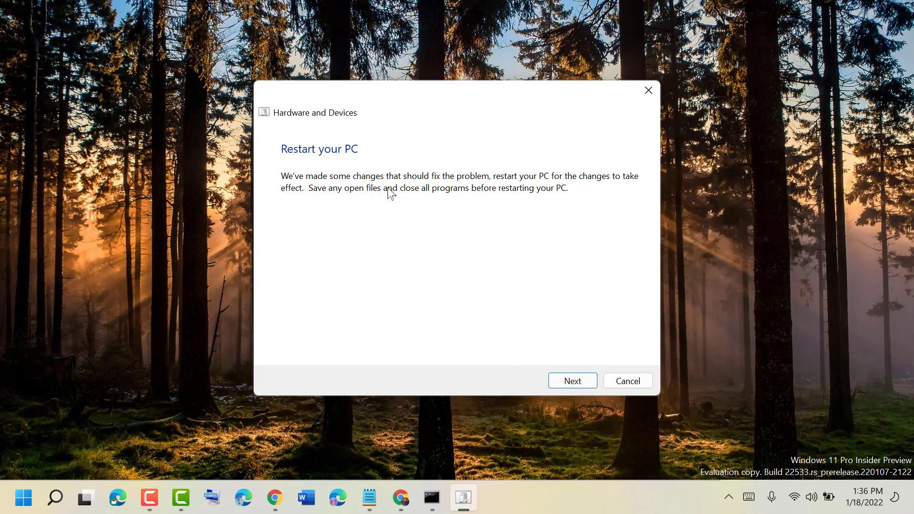
{"action": "left_click", "coordinate": [648, 92]}
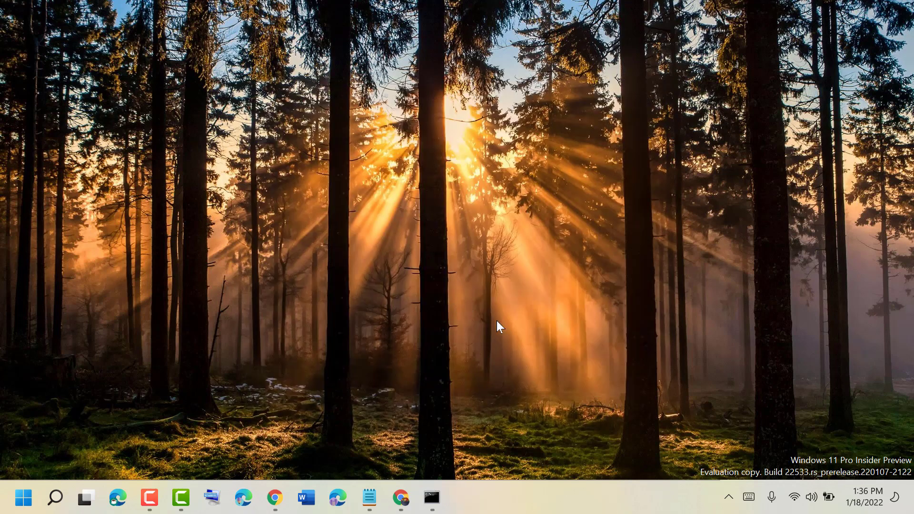
{"action": "mouse_move", "coordinate": [431, 498]}
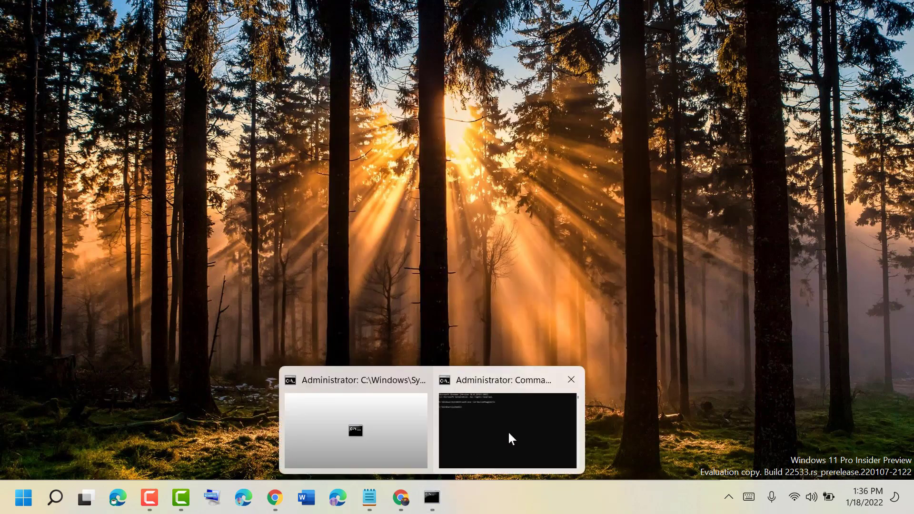
- Keep only the elevated console, run sfc /scannow, and bring the Notepad notes back up
{"action": "left_click", "coordinate": [507, 430]}
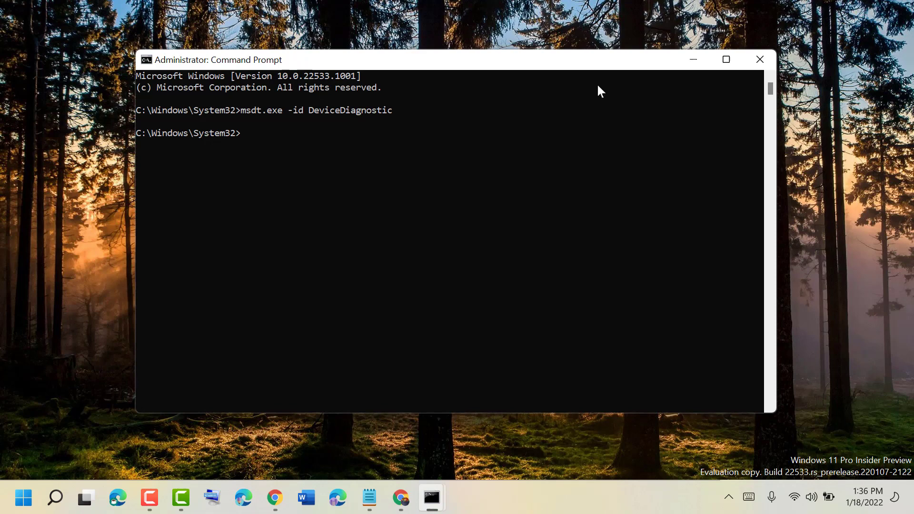
{"action": "left_click", "coordinate": [759, 60]}
{"action": "mouse_move", "coordinate": [432, 497]}
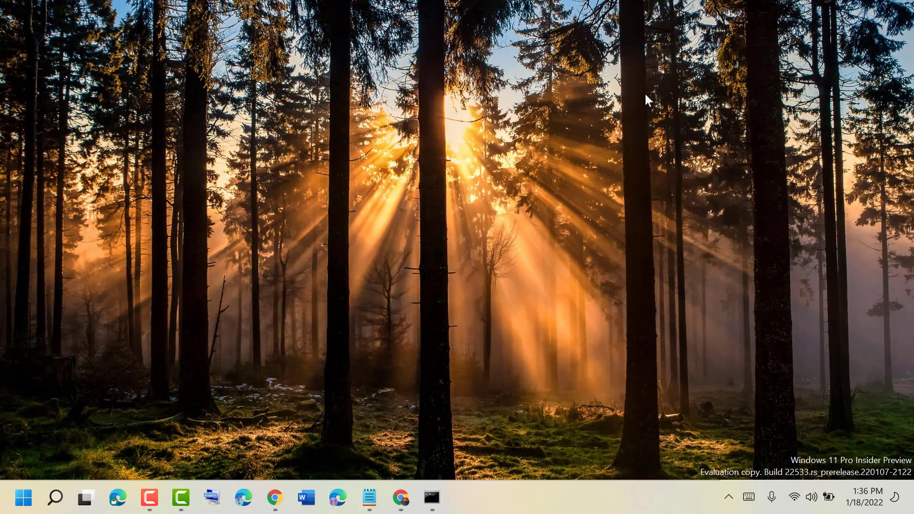
{"action": "left_click", "coordinate": [439, 495]}
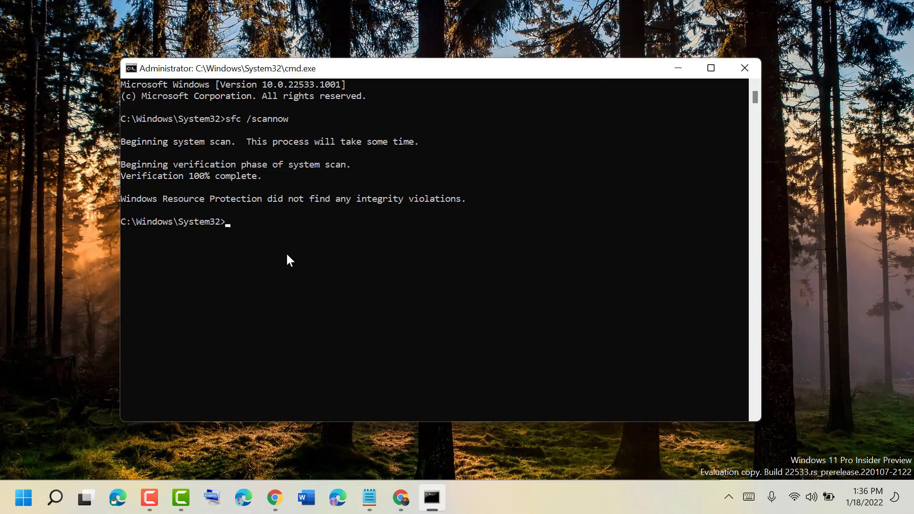
{"action": "type", "text": "sfc"}
{"action": "type", "text": " /scannow"}
{"action": "key", "text": "Return"}
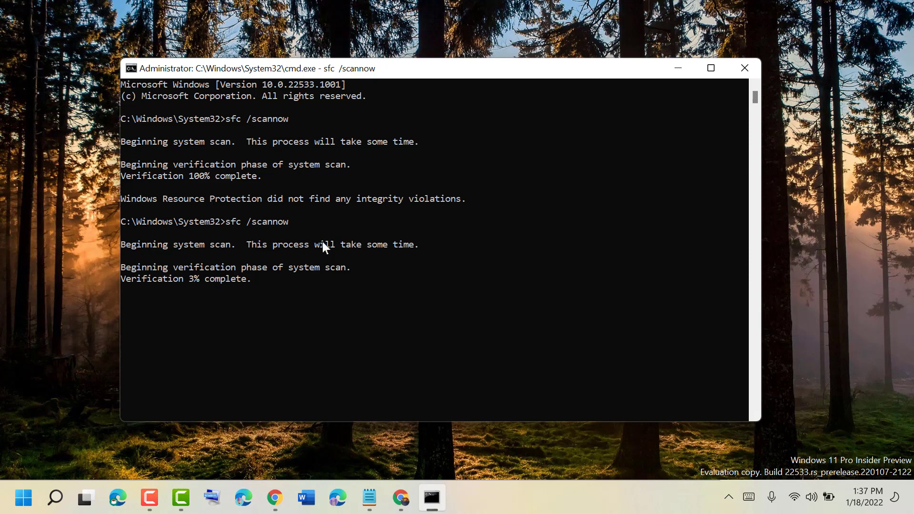
{"action": "left_click", "coordinate": [364, 494]}
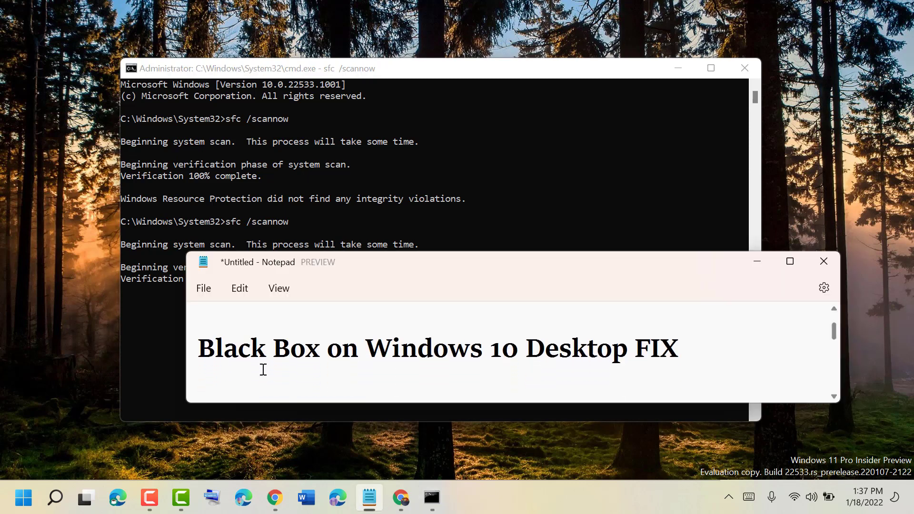